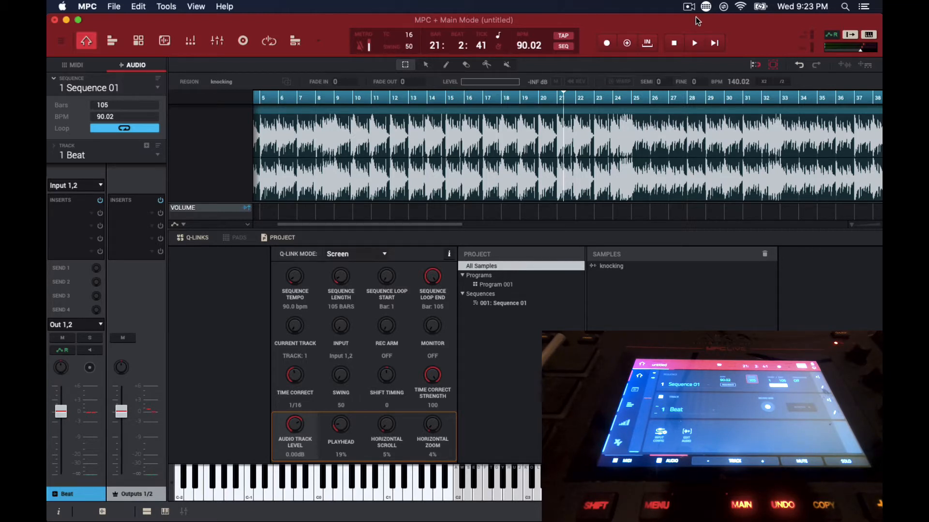
# - Check the audio device, active channels, sample rate and buffer size in the audio preferences
pyautogui.click(86, 7)
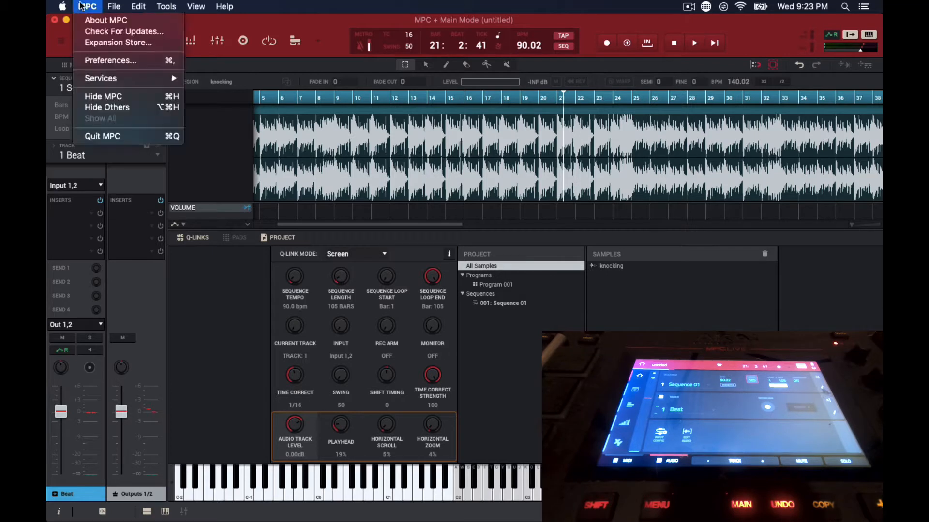
pyautogui.click(99, 61)
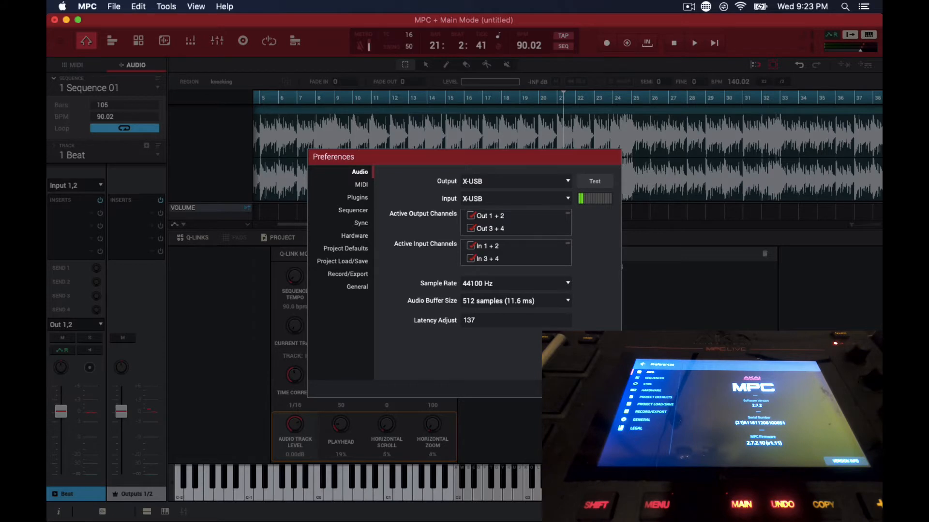
pyautogui.press('Escape')
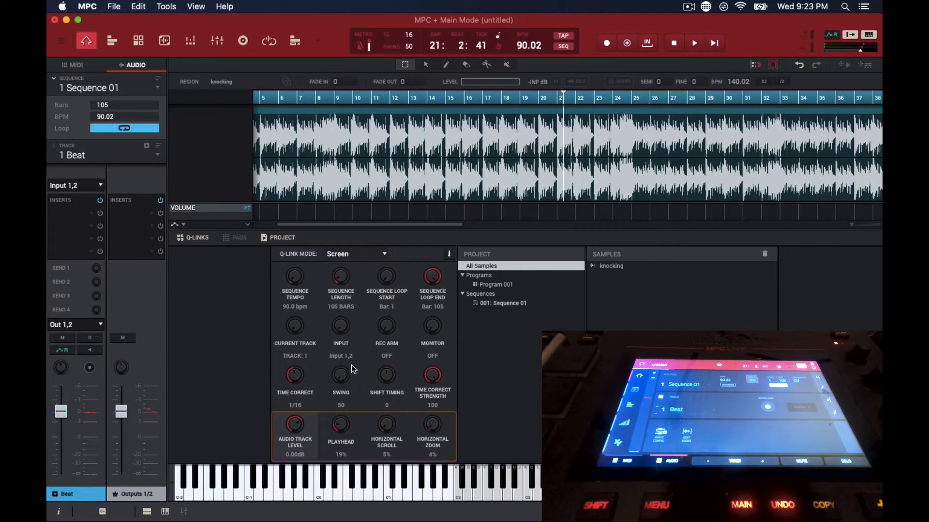
# - Compare the MIDI and audio track views and look through the sequence's audio tracks
pyautogui.click(76, 66)
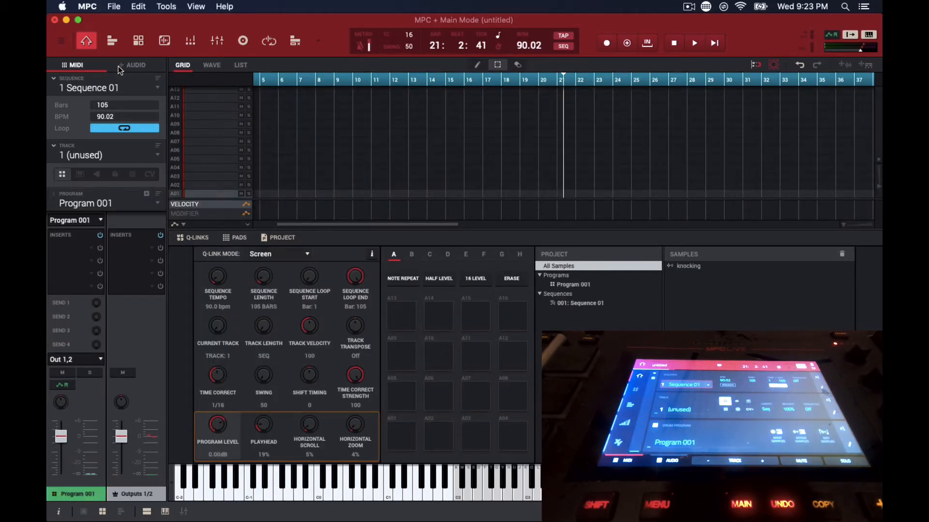
pyautogui.click(138, 65)
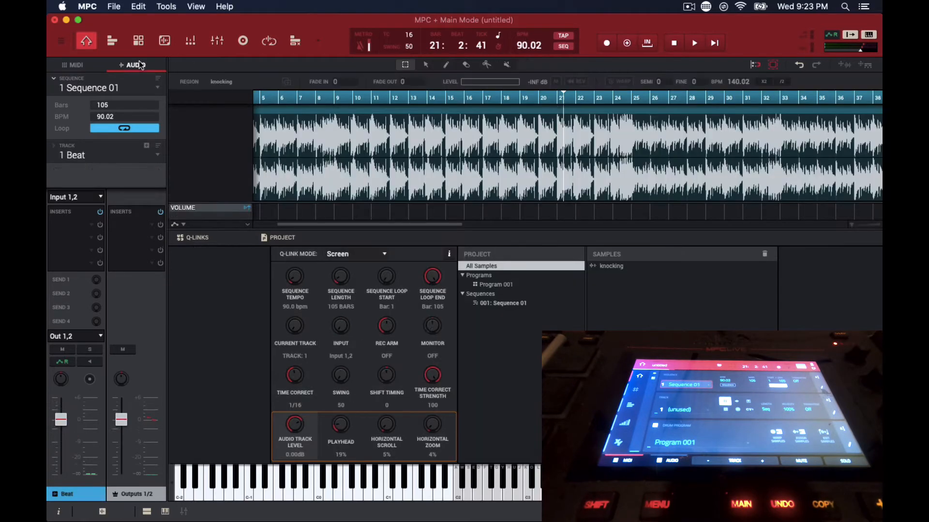
pyautogui.click(84, 68)
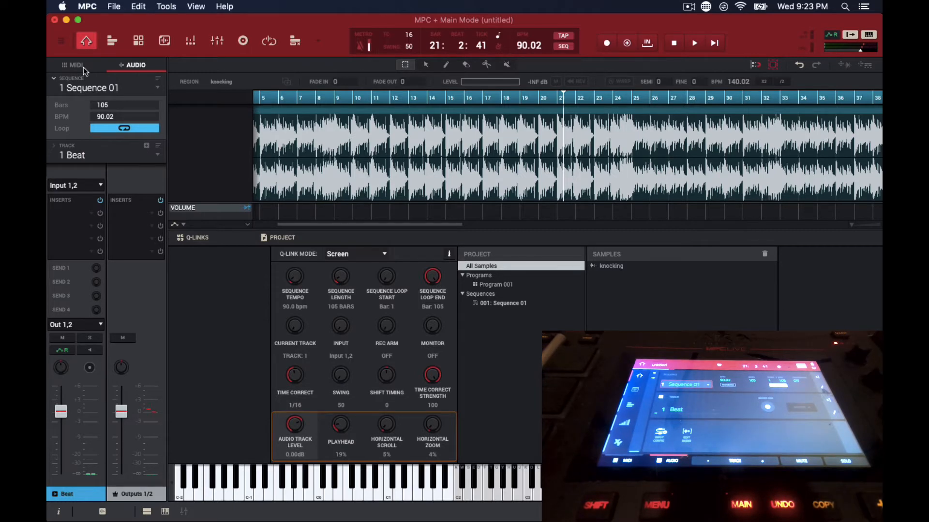
pyautogui.click(156, 157)
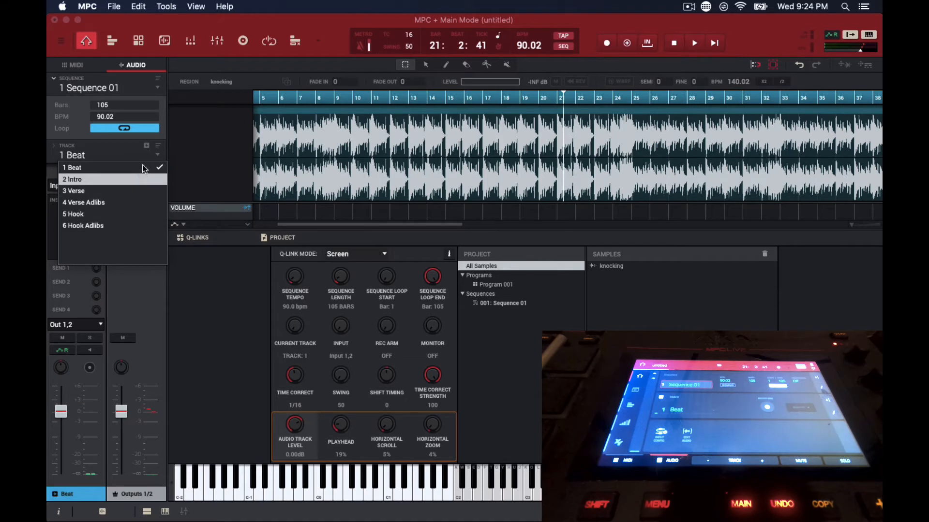
pyautogui.click(159, 153)
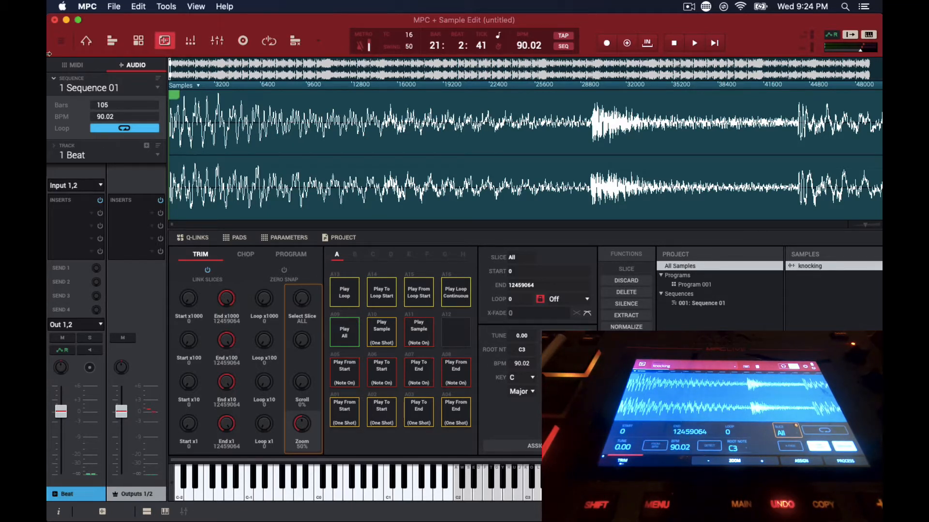
# - Open the channel mixer and review the audio track strips from inserts and sends to faders
pyautogui.click(218, 41)
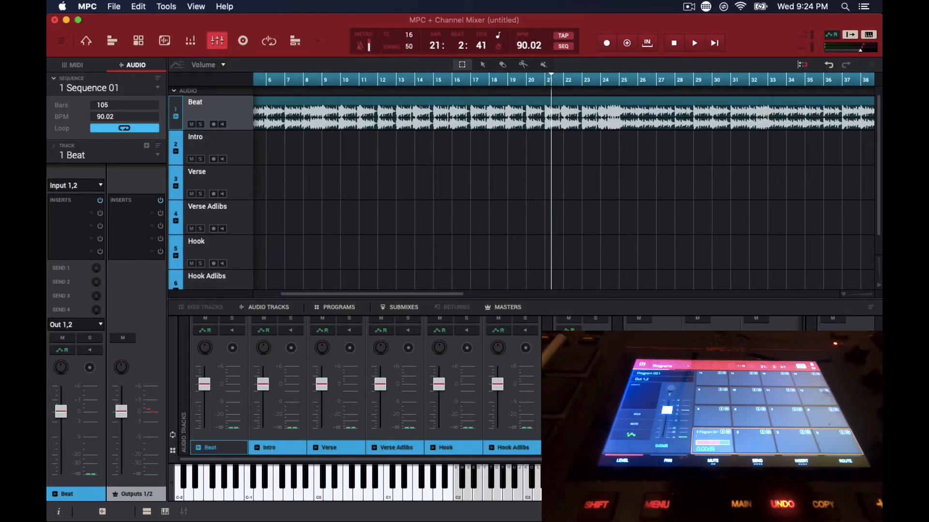
pyautogui.scroll(5, 366, 386)
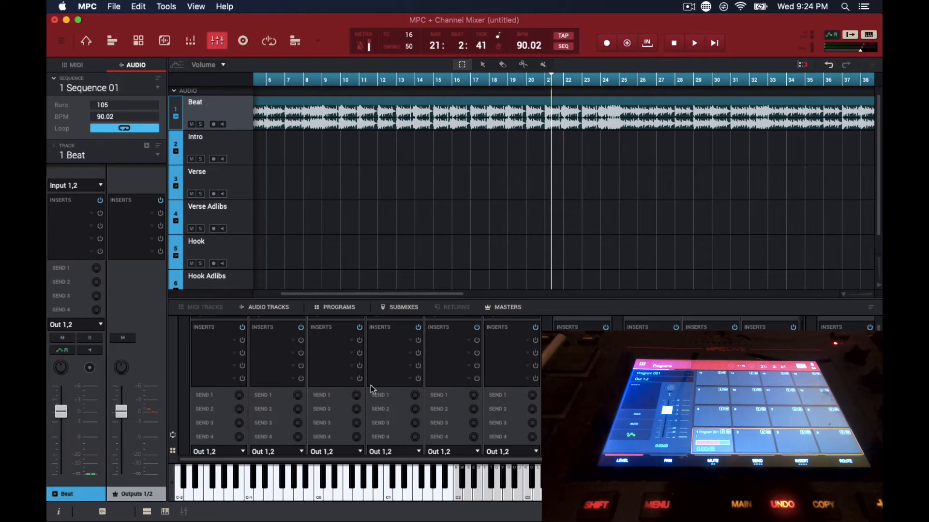
pyautogui.scroll(-1, 350, 440)
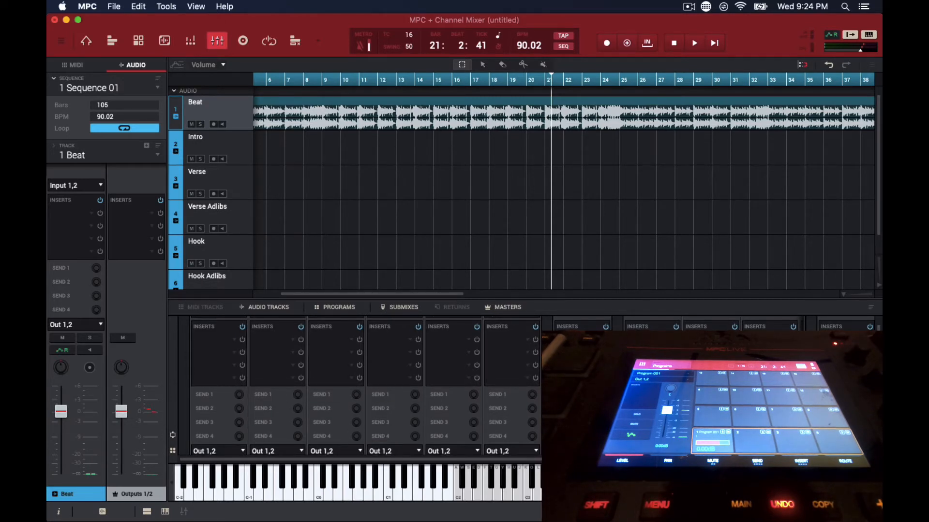
pyautogui.scroll(-5, 350, 425)
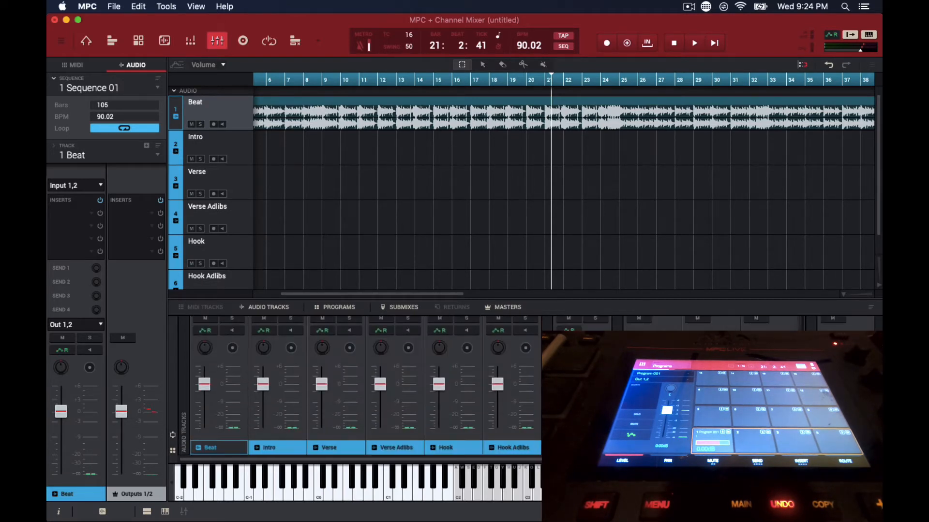
# - Select the Intro through Hook Adlibs channel strips together and set their input to mono Input 26
pyautogui.click(271, 450)
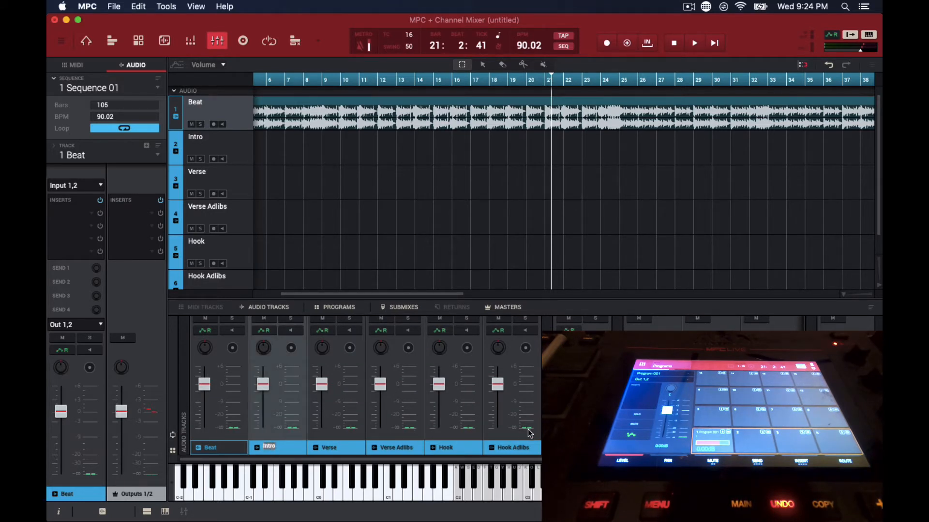
pyautogui.doubleClick(521, 444)
pyautogui.press('Return')
pyautogui.click(492, 427)
pyautogui.moveTo(493, 429); pyautogui.dragTo(494, 401)
pyautogui.keyDown('alt'); pyautogui.click(493, 399); pyautogui.keyUp('alt')
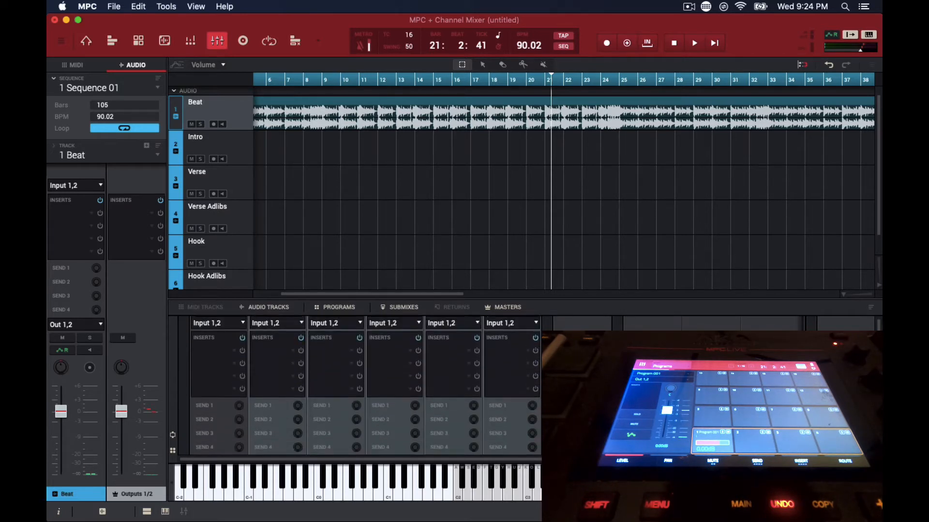
pyautogui.click(300, 324)
pyautogui.moveTo(296, 355)
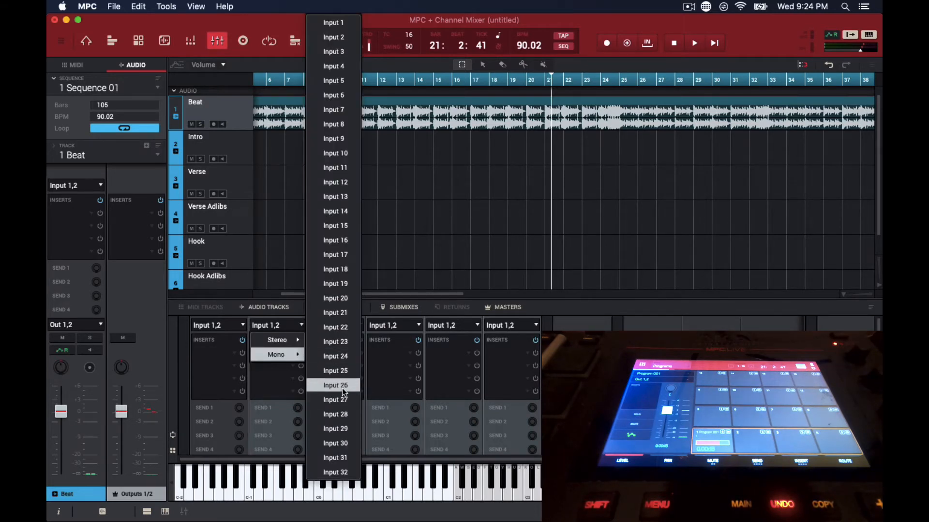
pyautogui.click(342, 389)
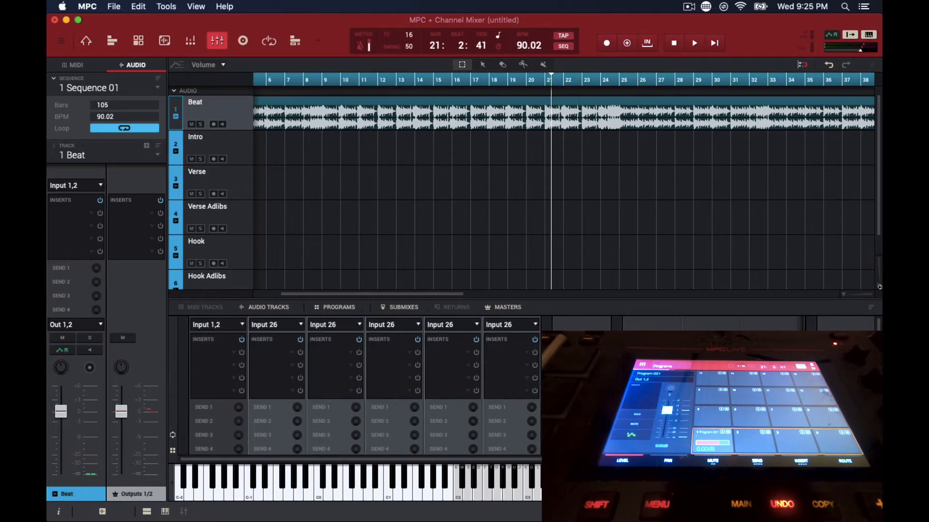
# - Narrow the mixer selection to the Verse Adlibs channel strip and return to the main view
pyautogui.scroll(-5, 362, 387)
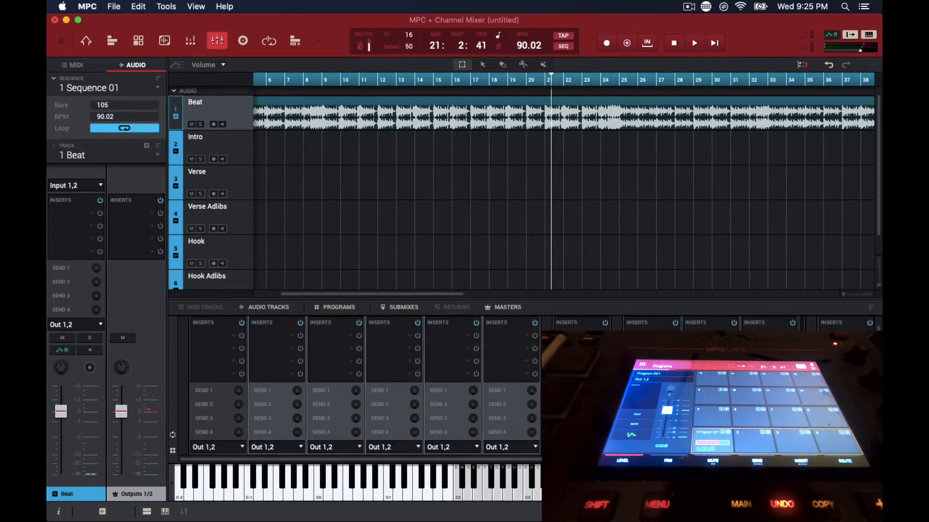
pyautogui.scroll(-2, 345, 441)
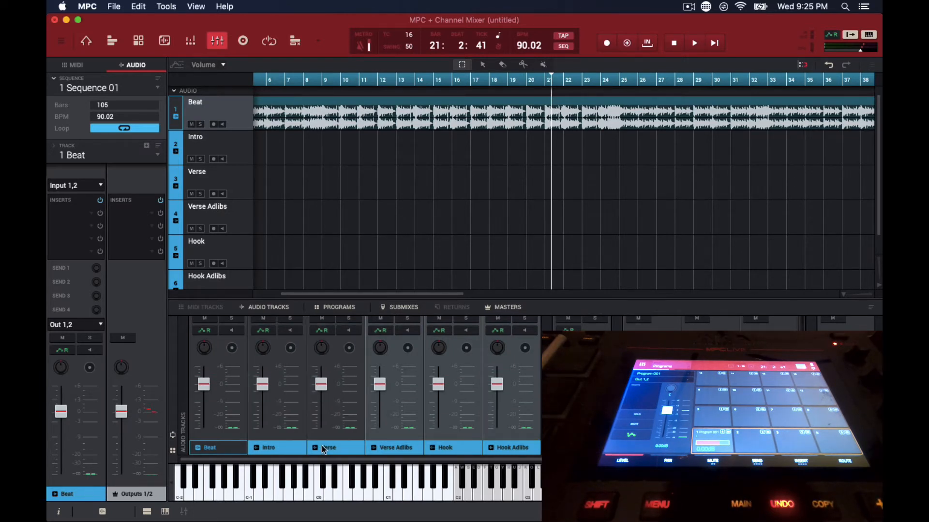
pyautogui.click(386, 429)
pyautogui.moveTo(386, 428); pyautogui.dragTo(384, 398)
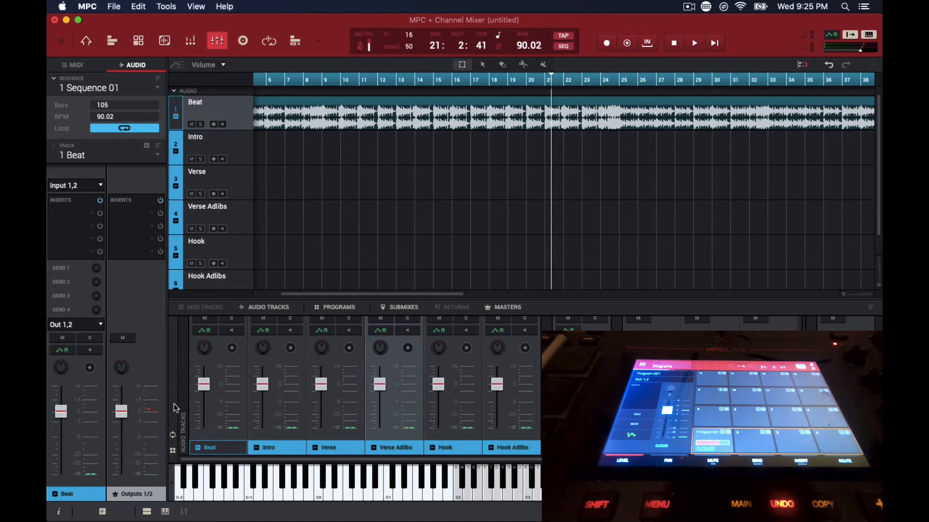
pyautogui.click(173, 451)
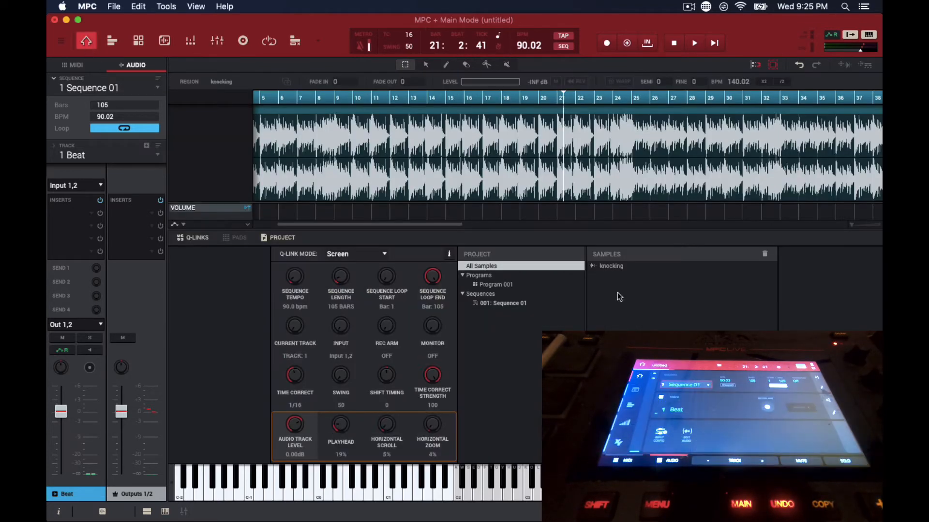
# - Select the knocking sample in the project and view the list of available audio tracks
pyautogui.moveTo(621, 264); pyautogui.dragTo(599, 300)
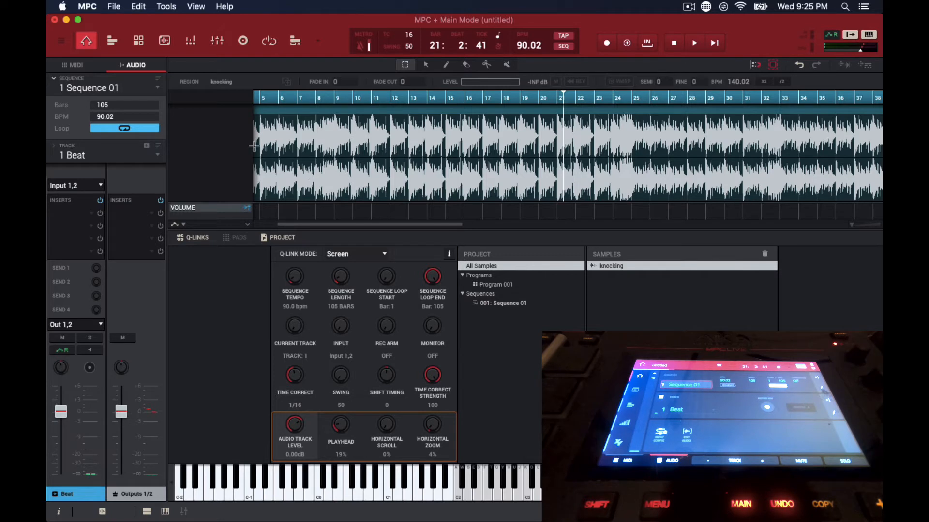
pyautogui.click(157, 154)
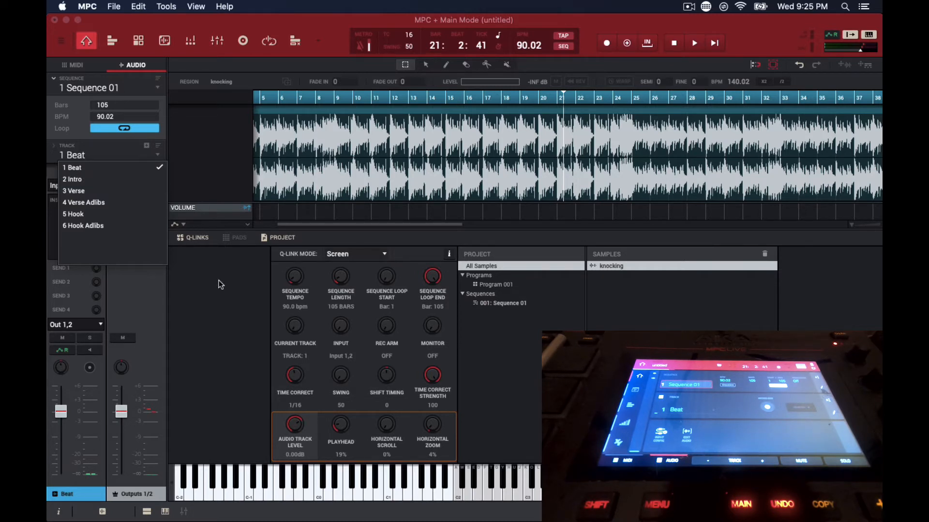
pyautogui.click(175, 143)
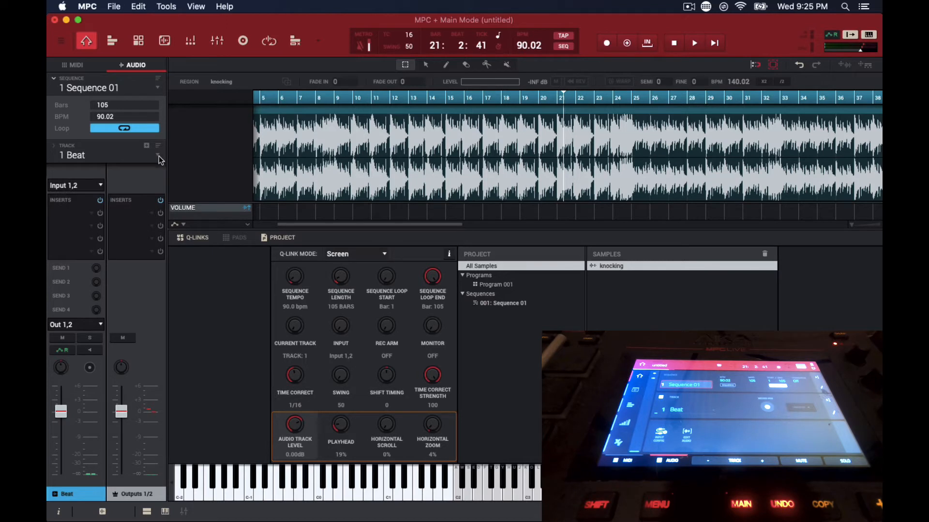
pyautogui.click(157, 155)
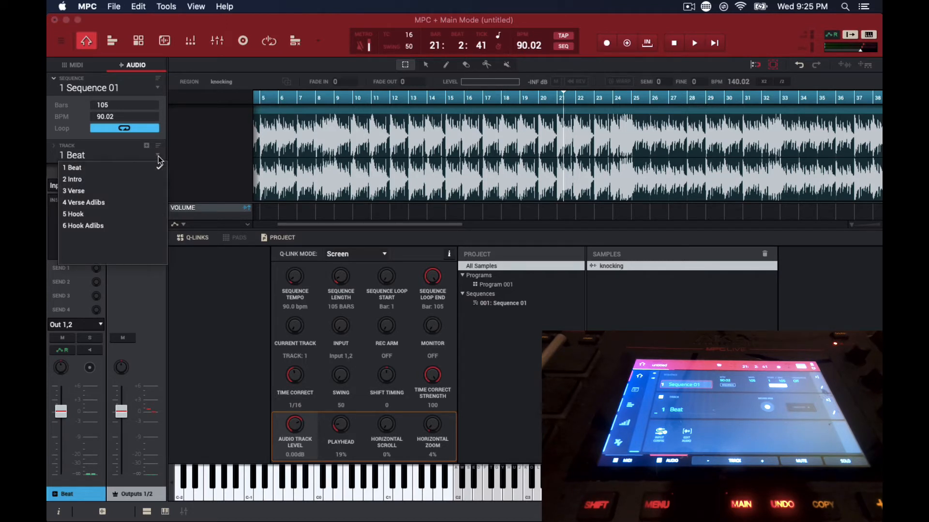
# - Select the Intro track in the channel mixer, turn on its input monitoring and arm it for recording
pyautogui.click(227, 38)
pyautogui.click(218, 40)
pyautogui.click(239, 155)
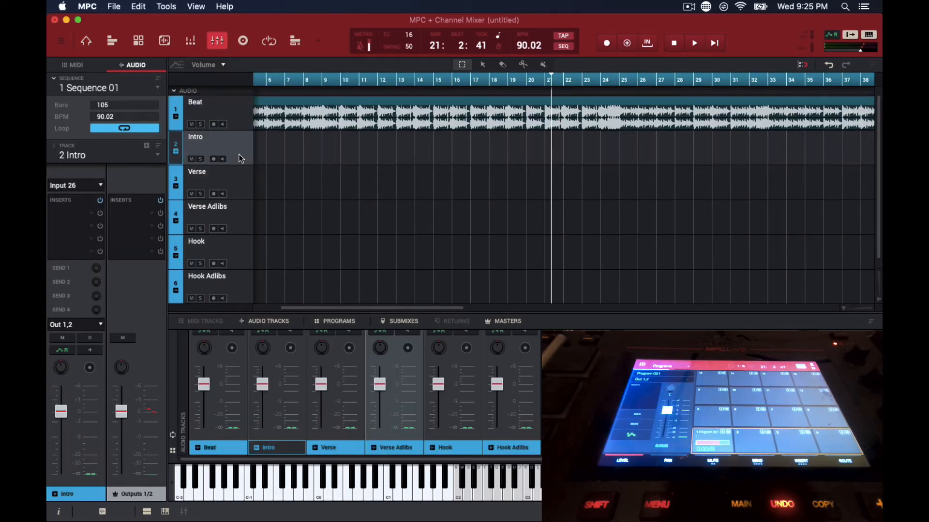
pyautogui.click(90, 350)
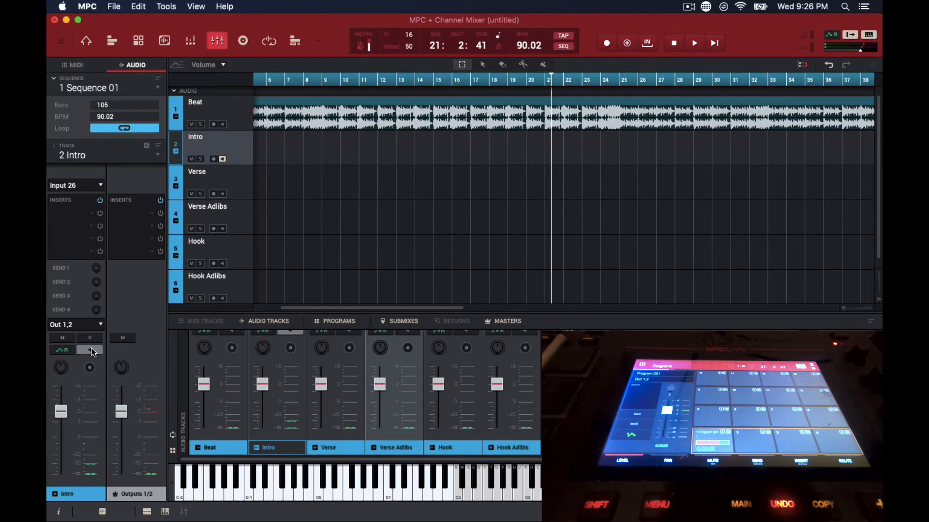
pyautogui.click(90, 368)
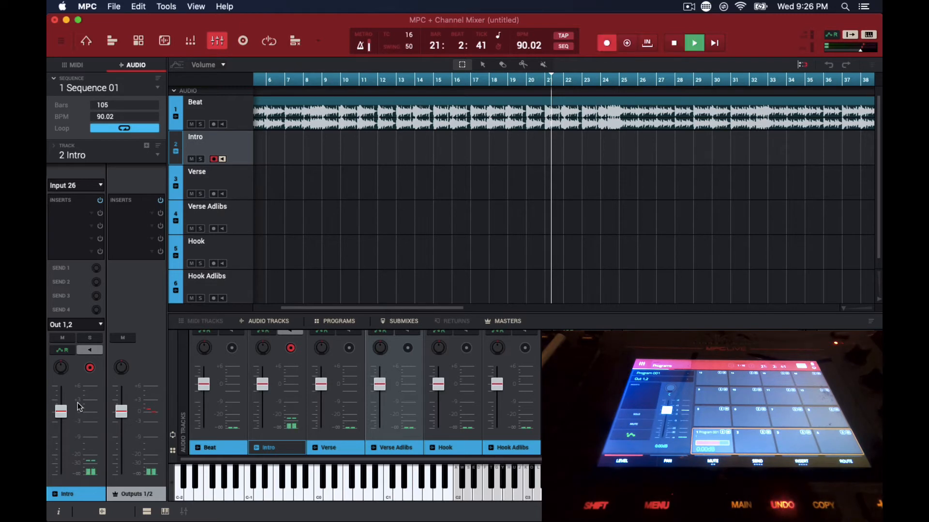
pyautogui.press('space')
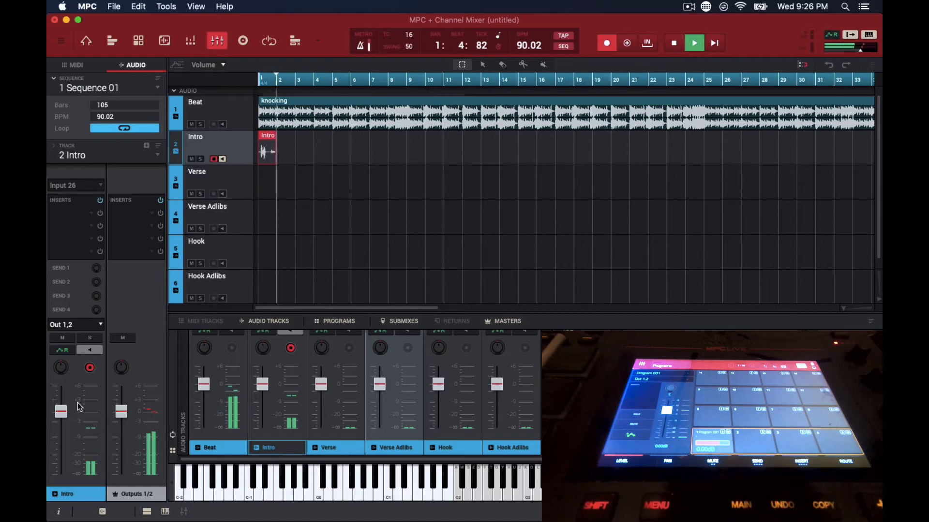
pyautogui.press('space')
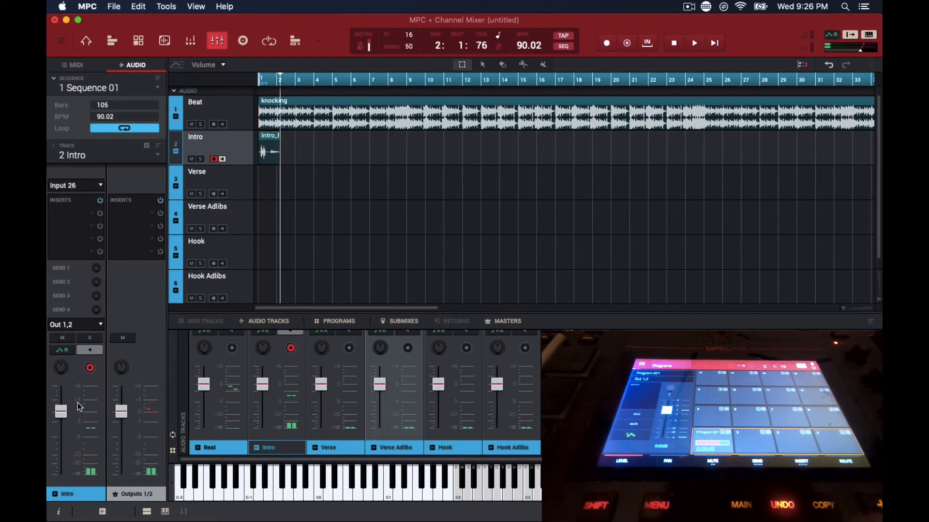
pyautogui.press('super+z')
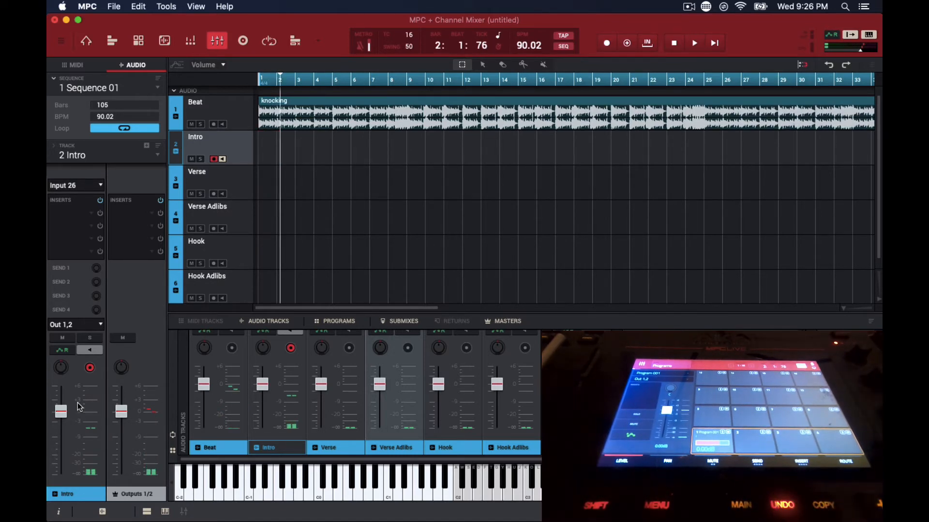
# - Record a vocal take on the Intro track from bar 1 to bar 9 over the beat
pyautogui.press('r')
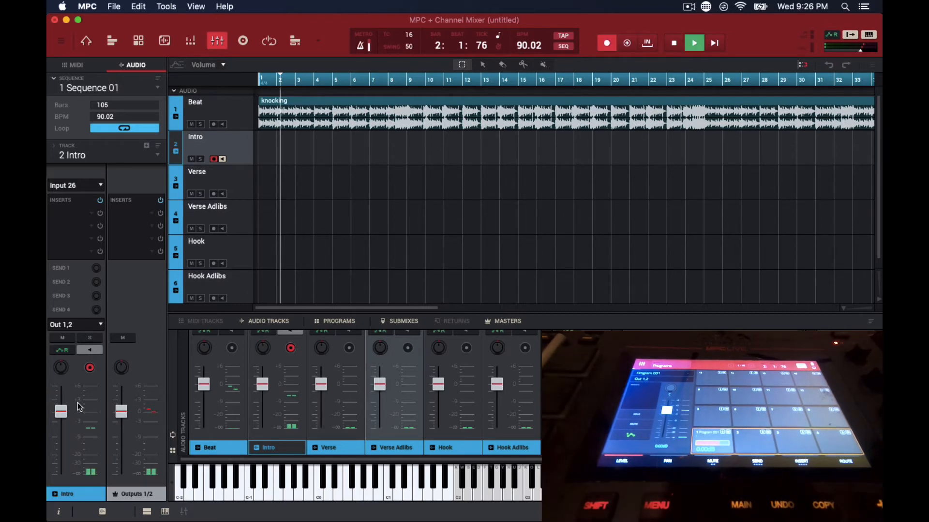
pyautogui.hotkey('shift', 'space')
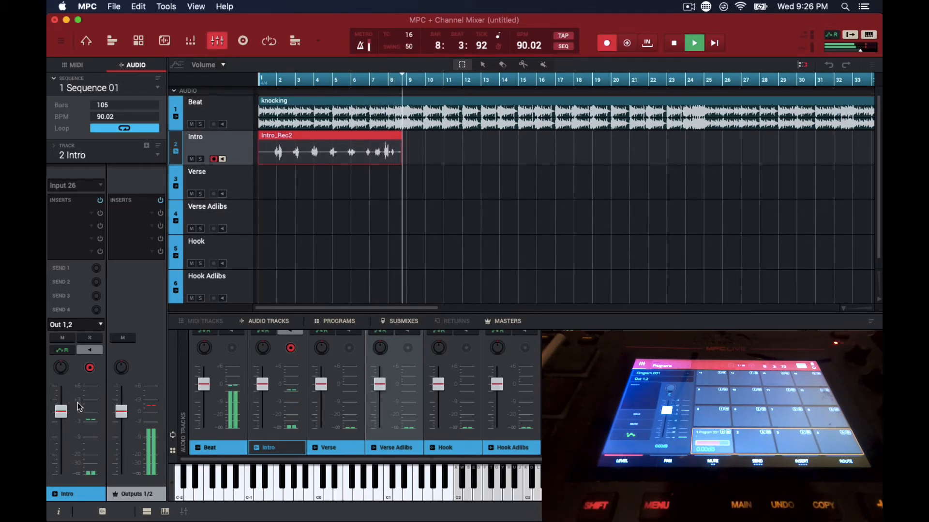
pyautogui.press('space')
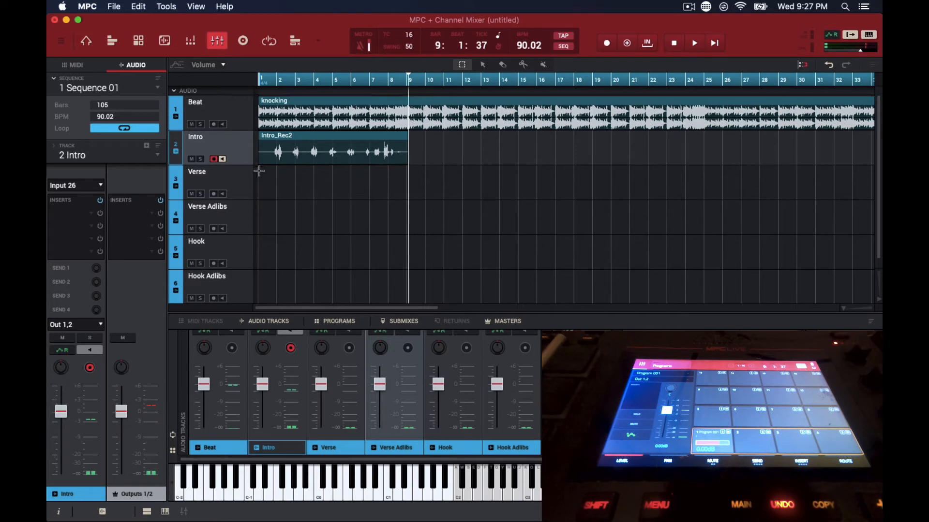
# - Disarm the Intro track and arm the Verse track for recording with input monitoring on
pyautogui.click(244, 183)
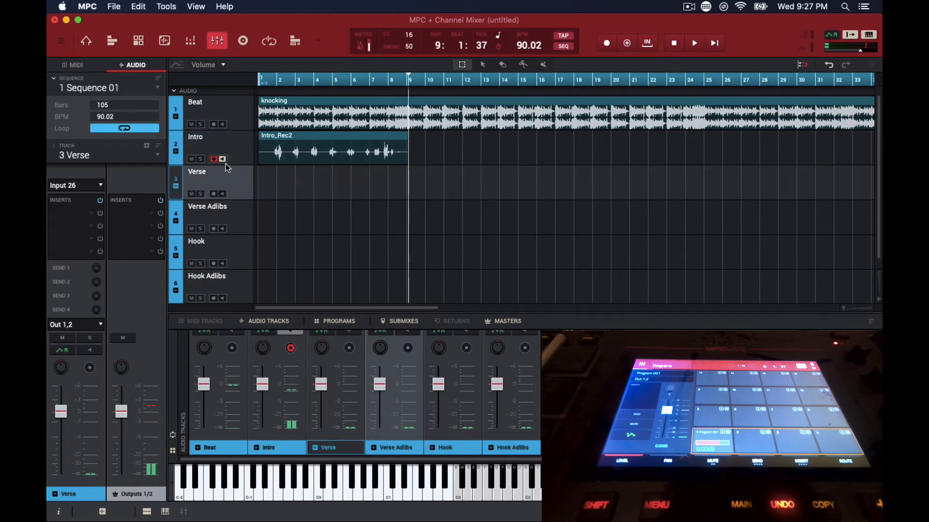
pyautogui.click(213, 158)
pyautogui.click(215, 194)
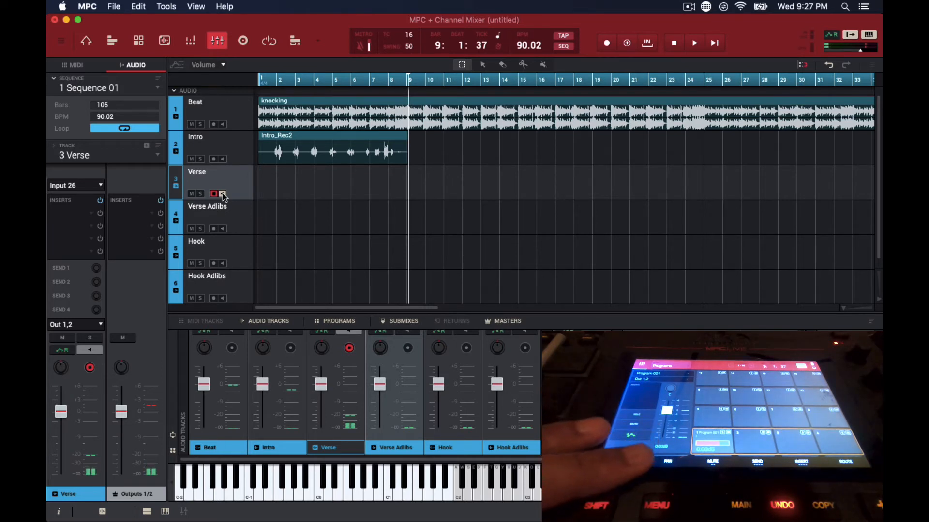
# - Record a vocal take on the Verse track over the beat up to bar 17 and disarm the track
pyautogui.press('r')
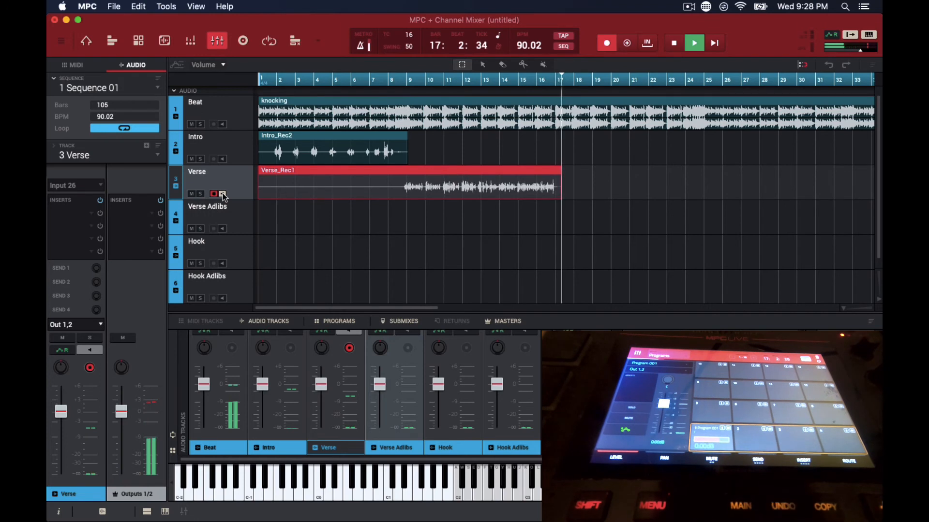
pyautogui.press('space')
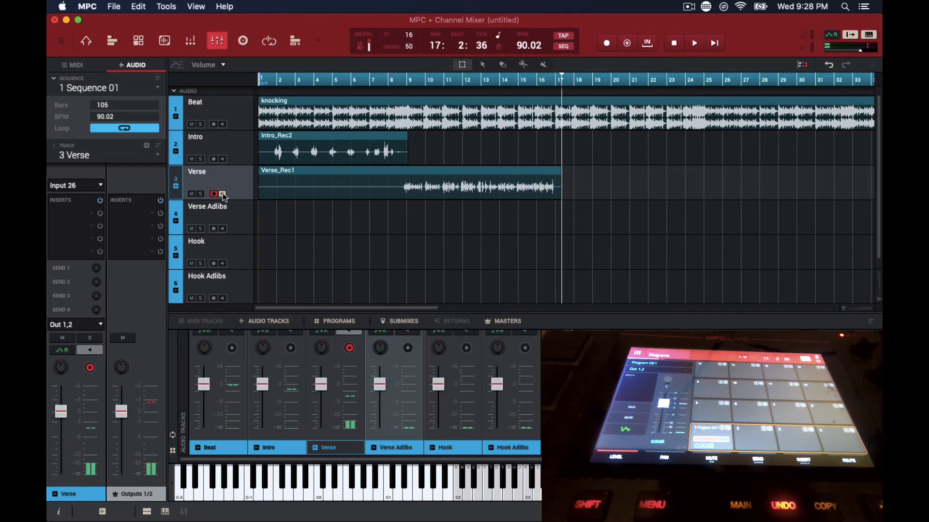
pyautogui.click(349, 348)
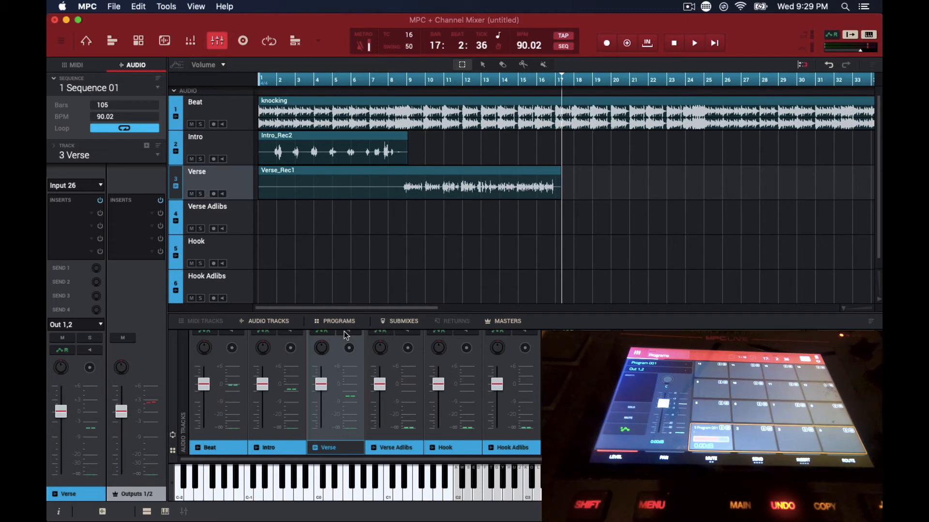
# - Play back the recorded verse with the beat and stop playback at bar 17
pyautogui.press('space')
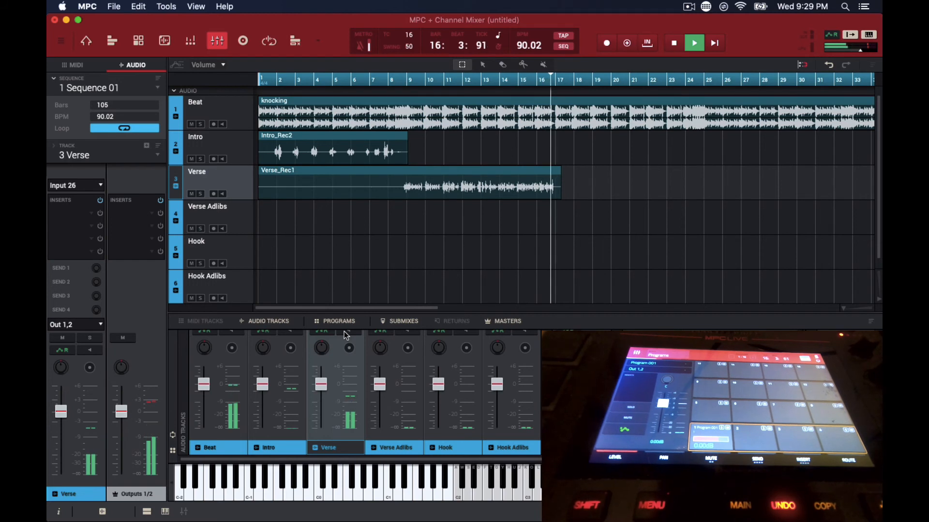
pyautogui.press('space')
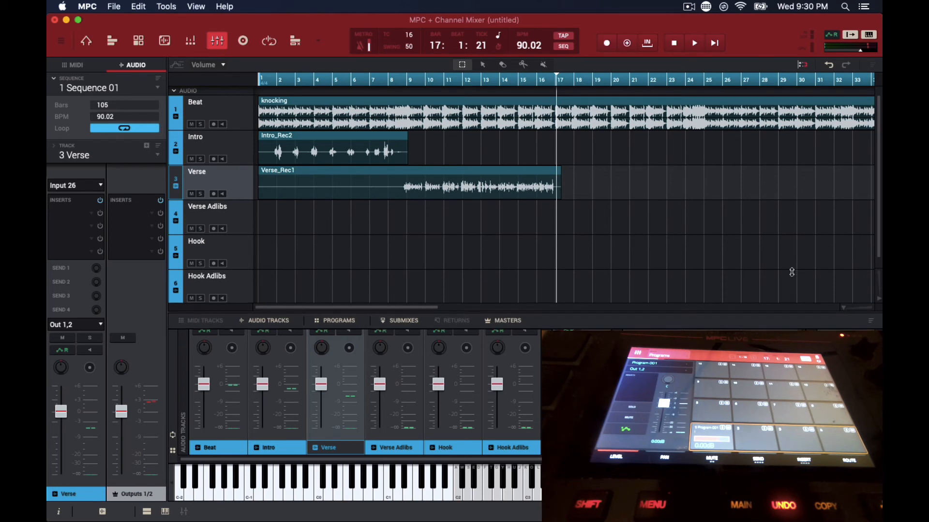
# - Route the outputs of all vocal tracks, Intro through Hook Adlibs, to the submix Sub 1
pyautogui.moveTo(793, 313); pyautogui.dragTo(793, 214)
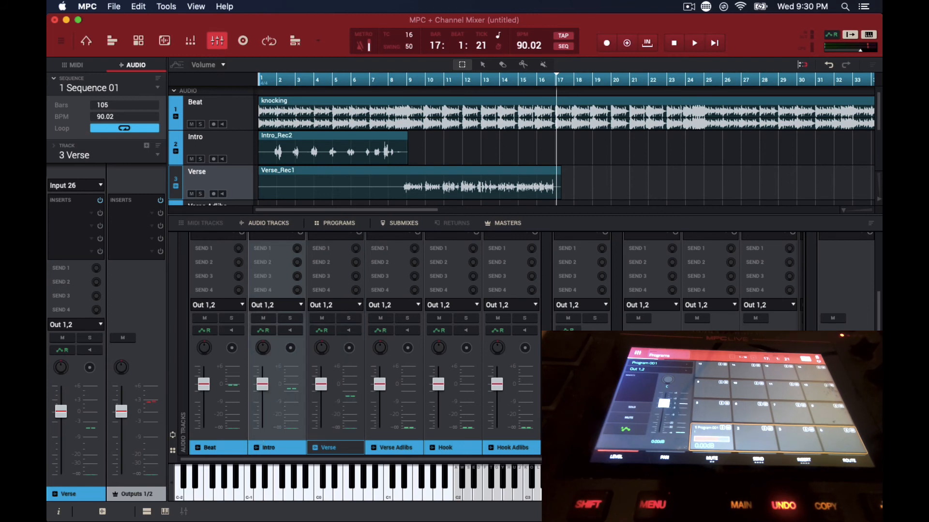
pyautogui.click(300, 305)
pyautogui.moveTo(312, 319)
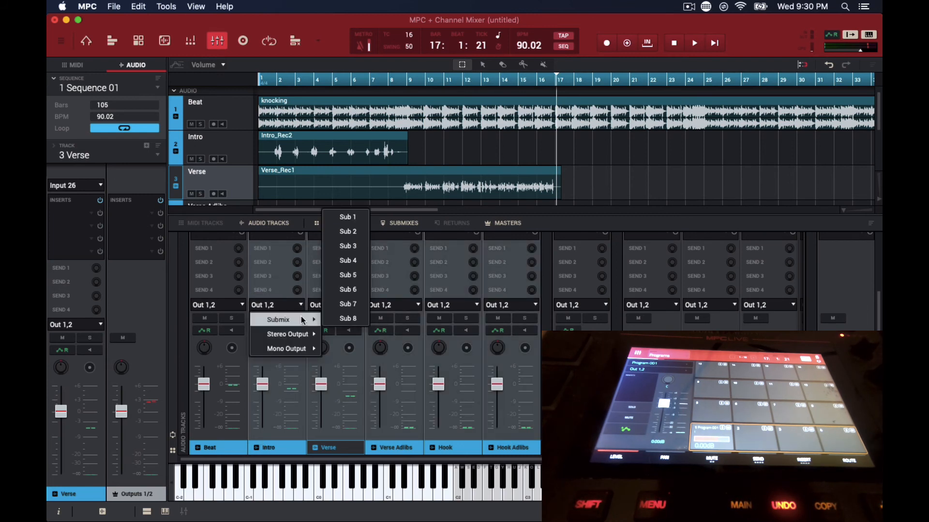
pyautogui.click(347, 217)
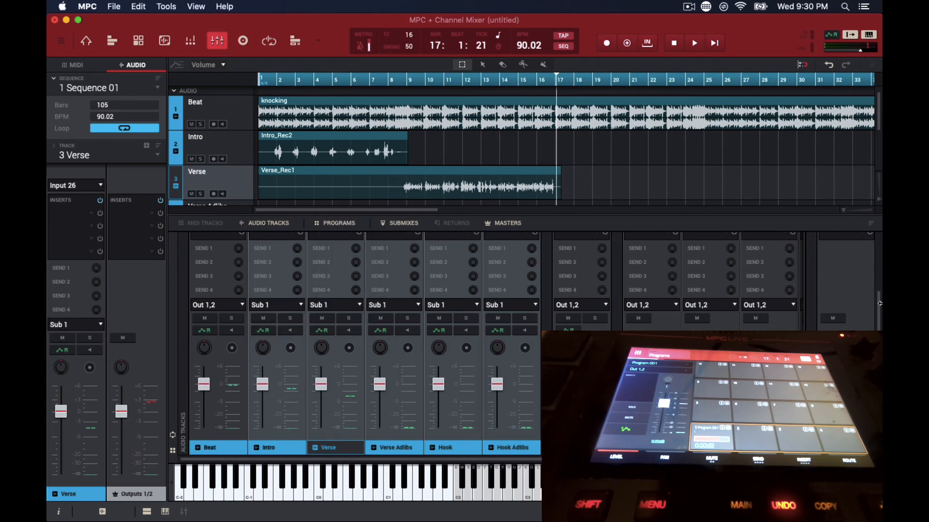
# - Hide the program channels in the mixer and insert the Abletunes EQ WISE+ VST in the first insert slot of Submix 1
pyautogui.moveTo(879, 308); pyautogui.dragTo(877, 257)
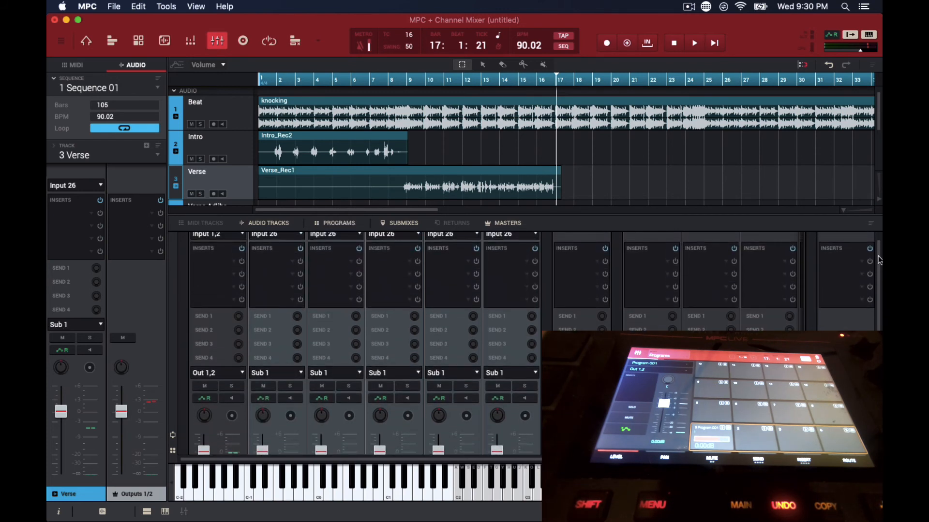
pyautogui.click(342, 225)
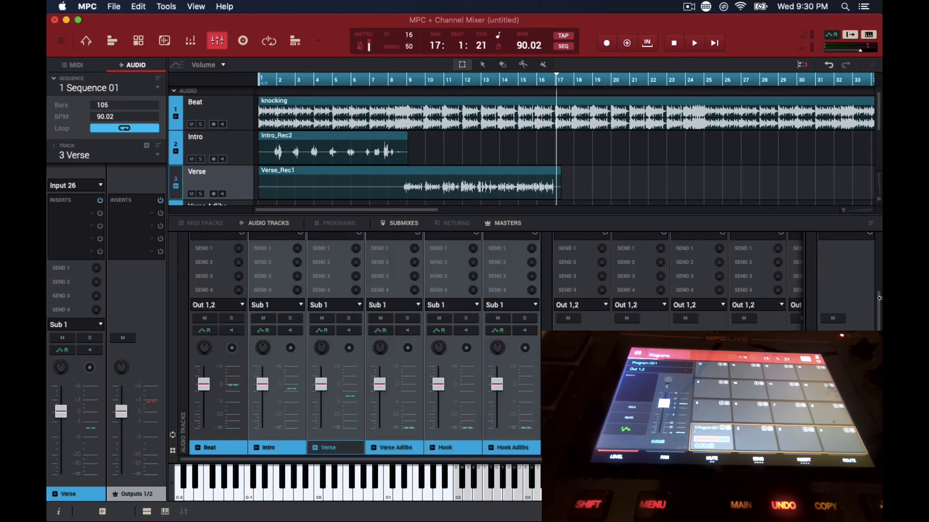
pyautogui.scroll(3, 880, 298)
pyautogui.click(592, 271)
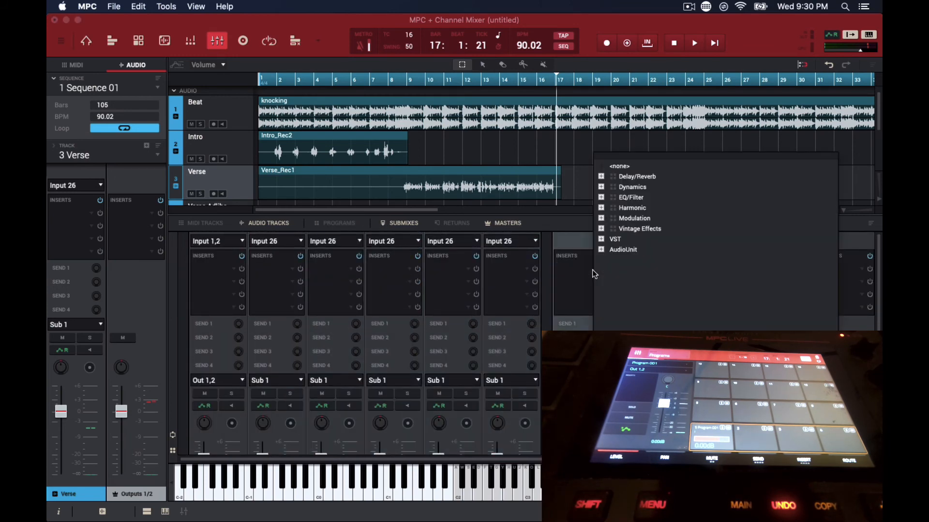
pyautogui.click(601, 239)
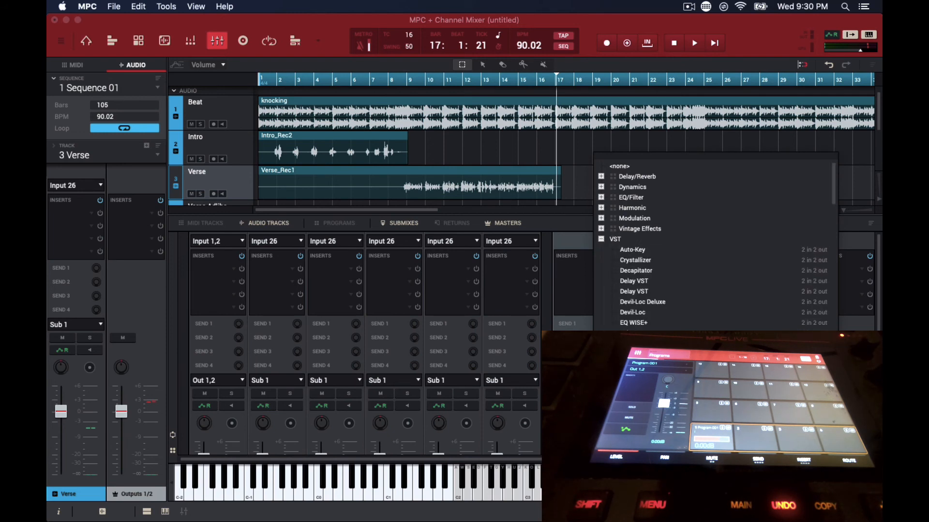
pyautogui.click(601, 239)
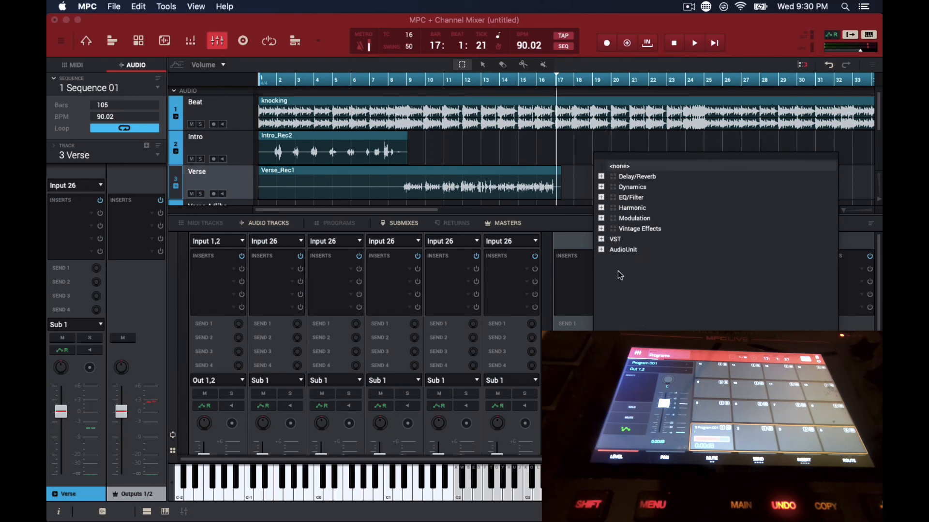
pyautogui.click(601, 239)
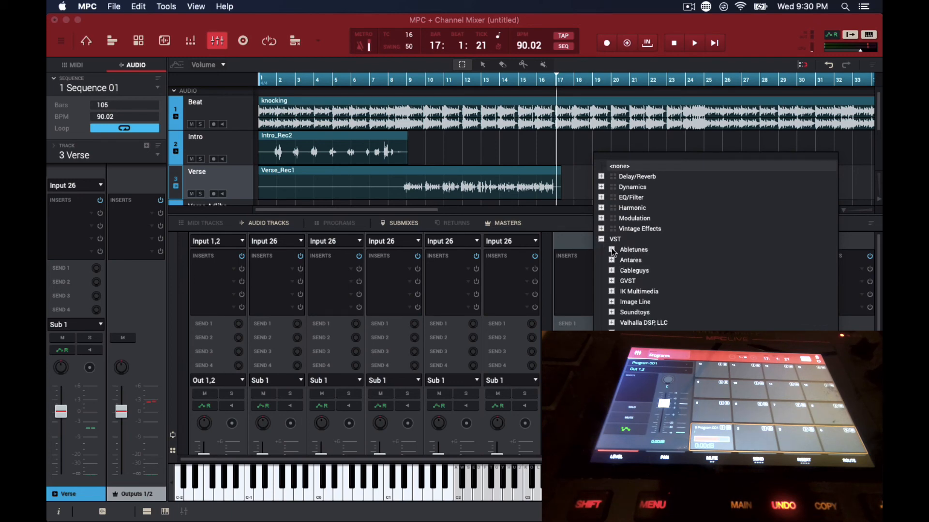
pyautogui.click(612, 249)
pyautogui.click(628, 260)
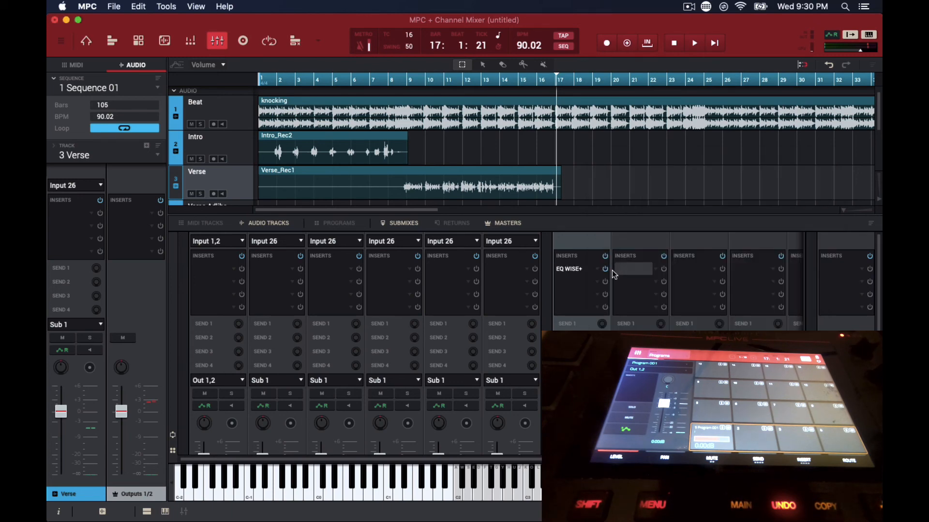
# - Load the vocals .fxp preset into EQ WISE+ from the Presets > EQ Wise folder on the Trü Players drive and close the plugin window
pyautogui.doubleClick(577, 269)
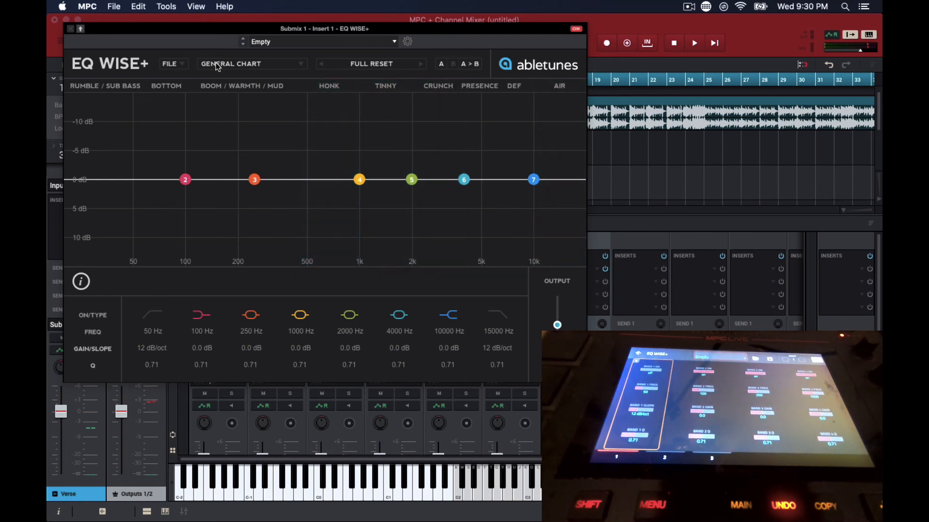
pyautogui.click(232, 64)
pyautogui.click(176, 65)
pyautogui.click(176, 65)
pyautogui.click(178, 77)
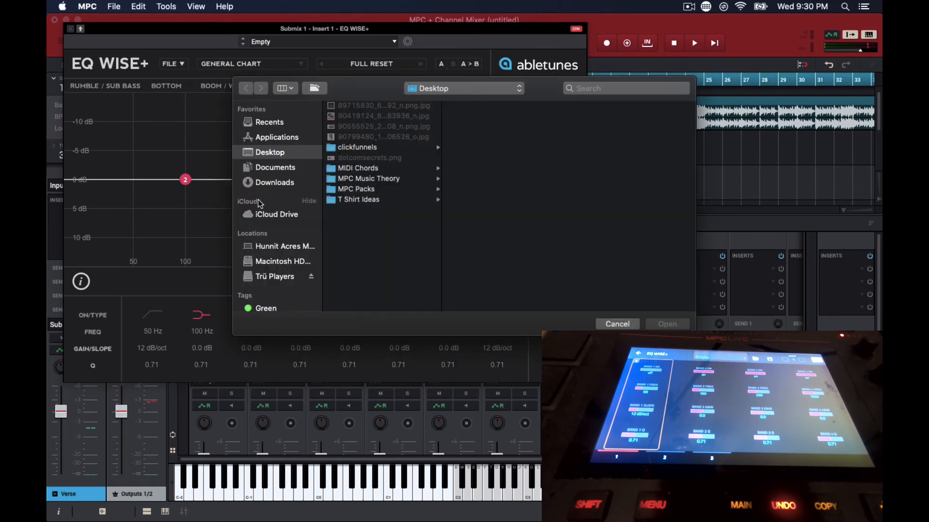
pyautogui.click(285, 276)
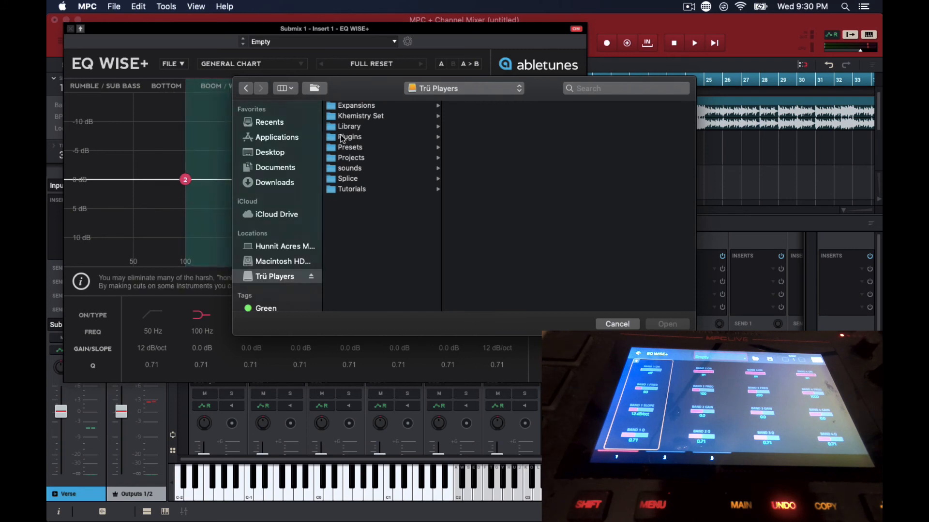
pyautogui.click(356, 137)
pyautogui.click(357, 147)
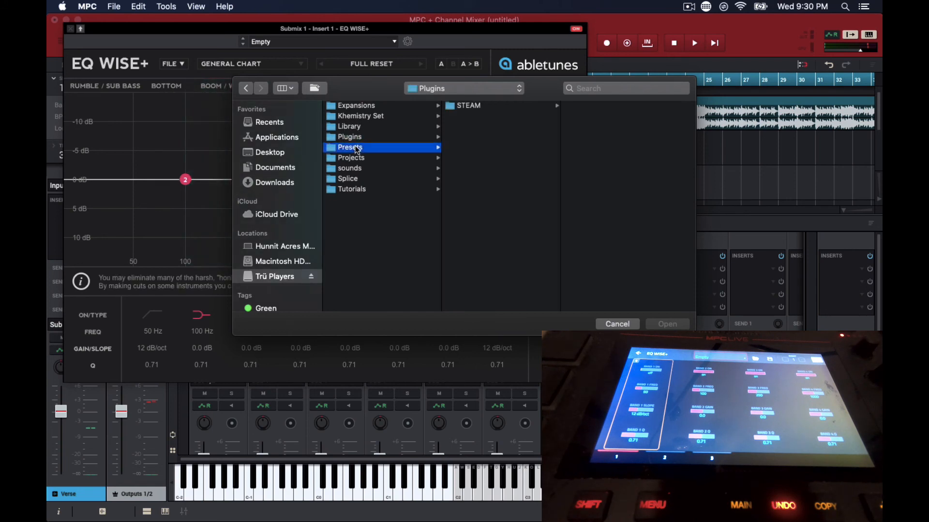
pyautogui.click(460, 106)
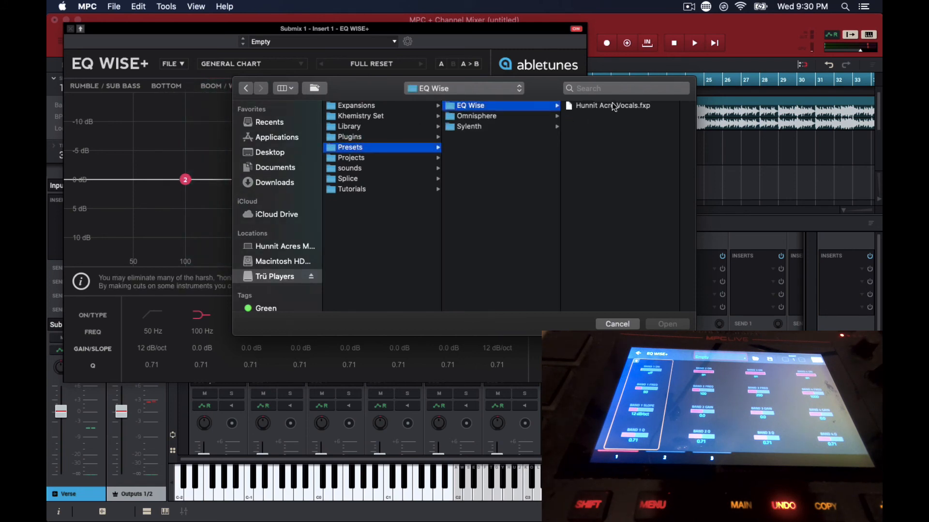
pyautogui.click(614, 106)
pyautogui.doubleClick(612, 105)
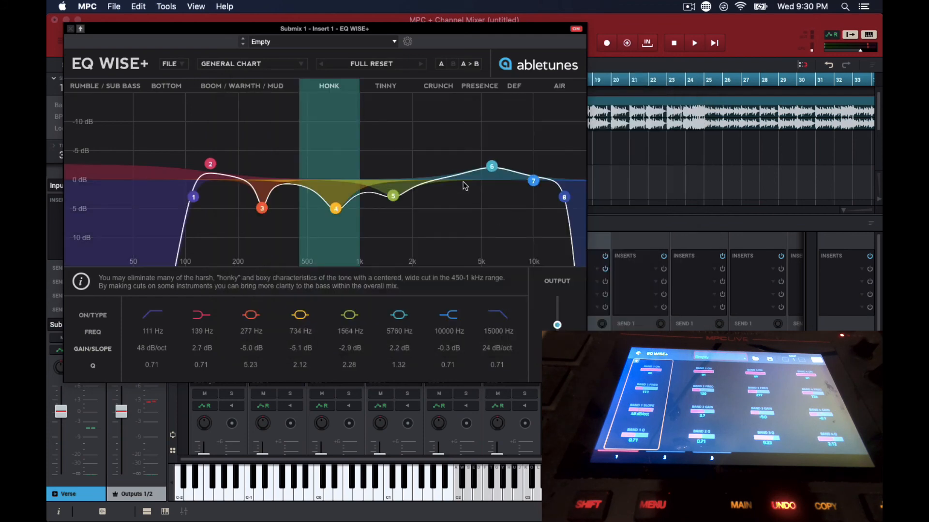
pyautogui.click(71, 30)
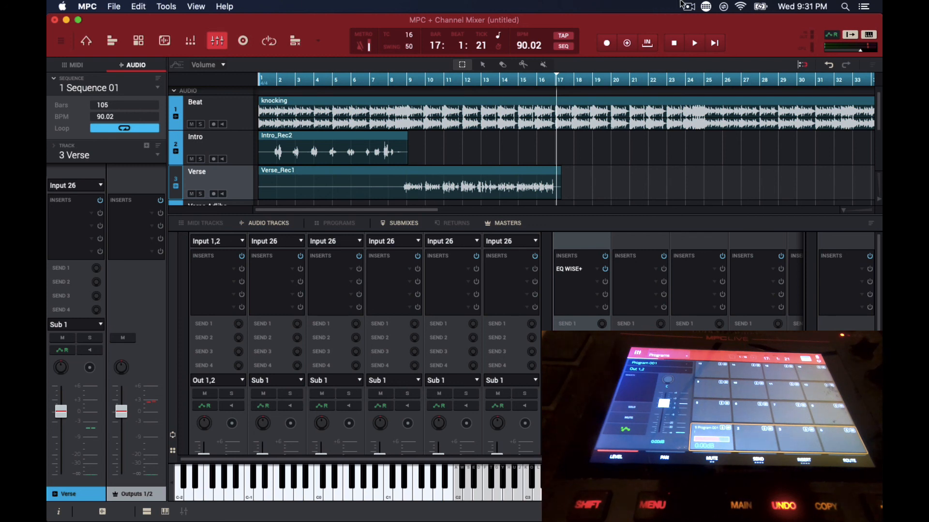
pyautogui.click(688, 6)
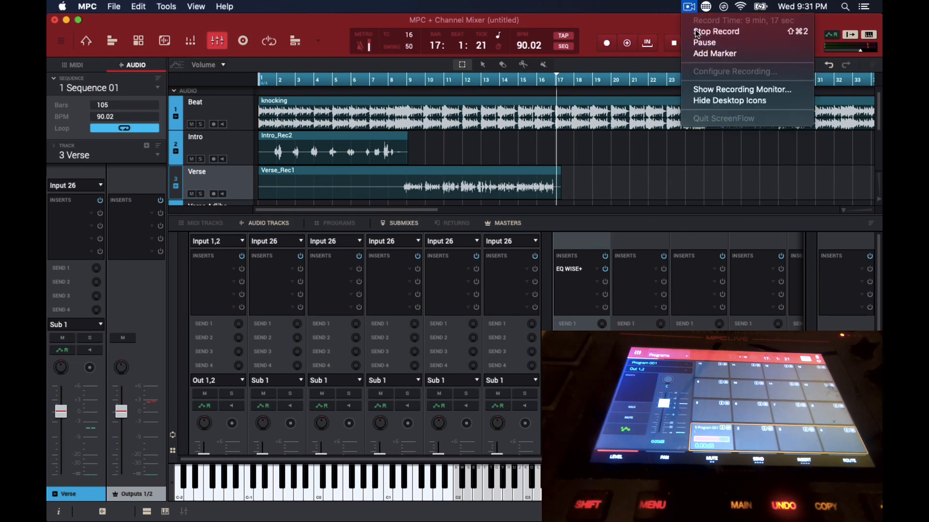